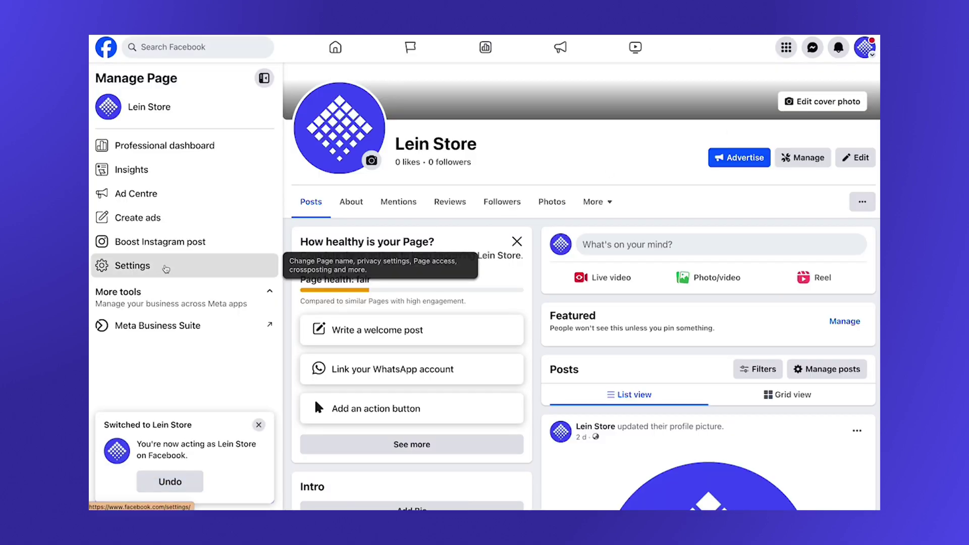
click(167, 267)
scroll(165, 269, down, 1)
scroll(166, 269, down, 1)
scroll(166, 268, down, 1)
scroll(166, 269, down, 1)
scroll(166, 268, down, 1)
scroll(166, 269, down, 1)
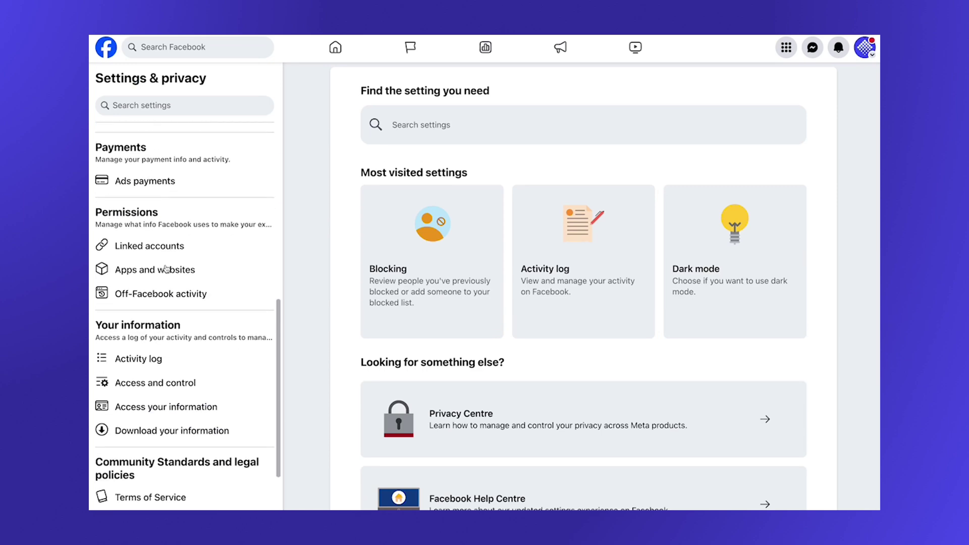
click(158, 250)
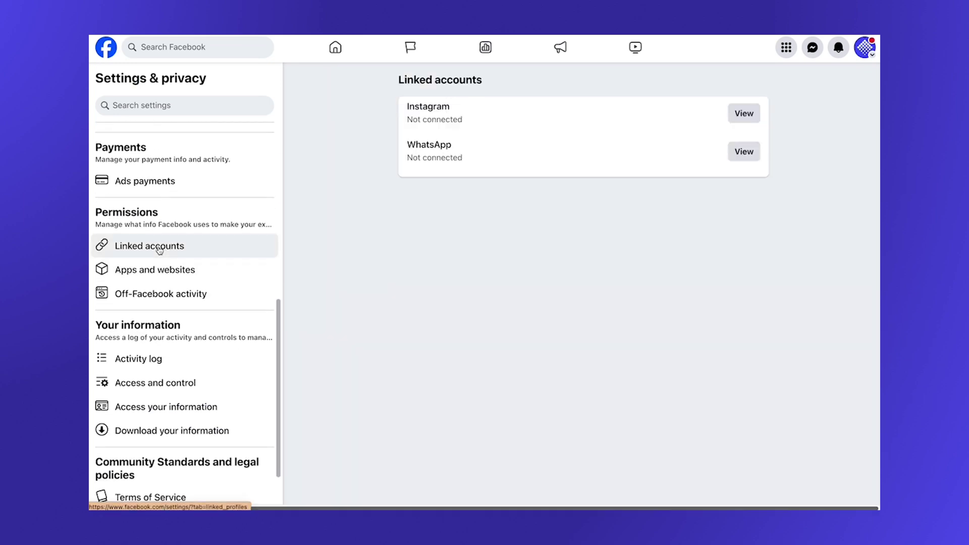
click(744, 113)
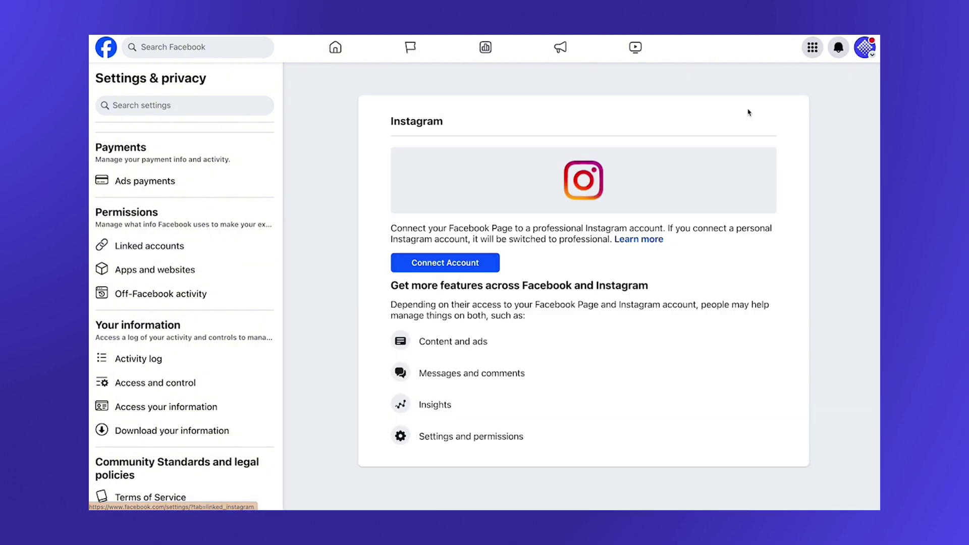
click(467, 258)
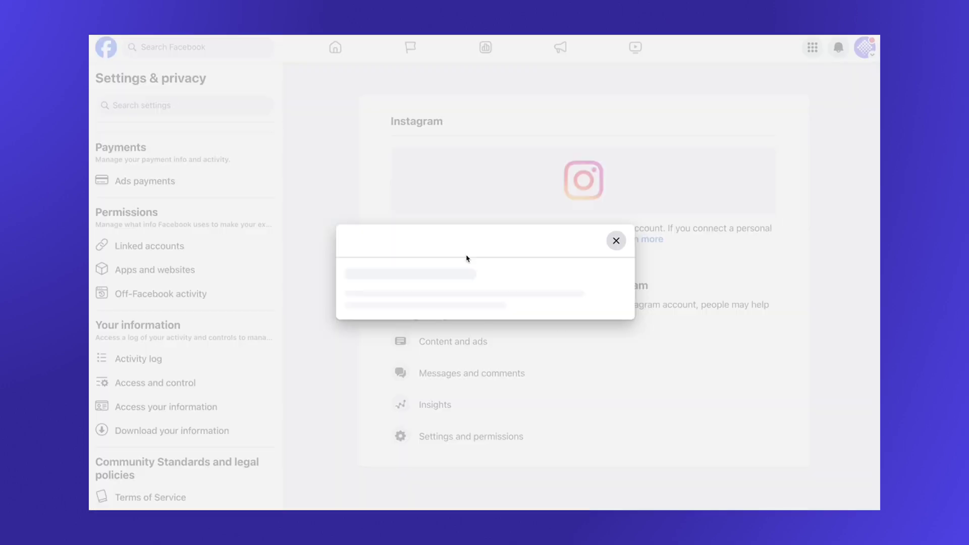
click(606, 409)
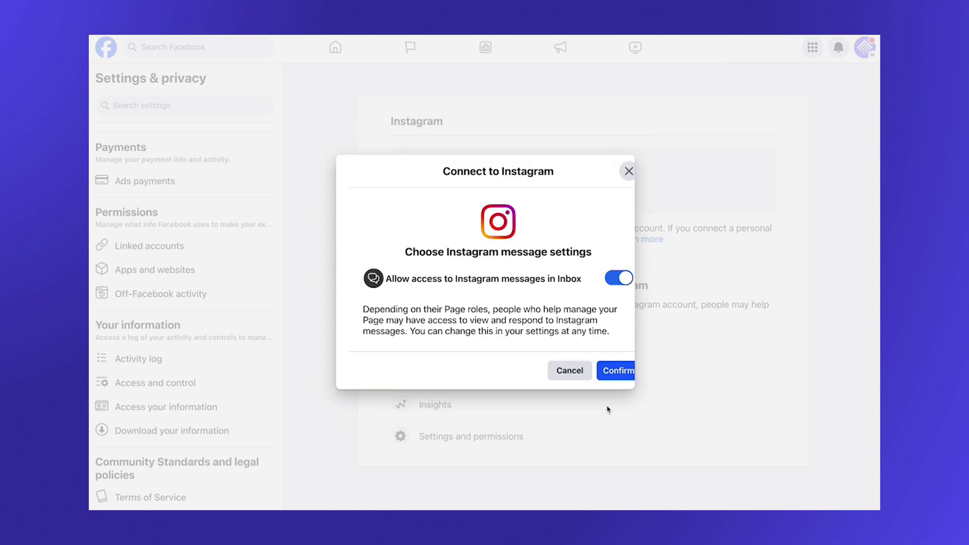
click(607, 373)
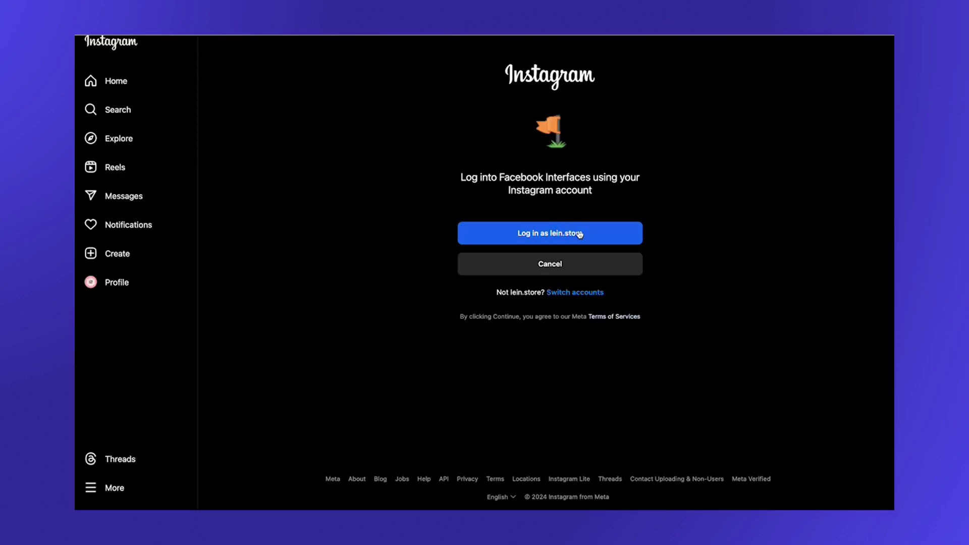
click(579, 234)
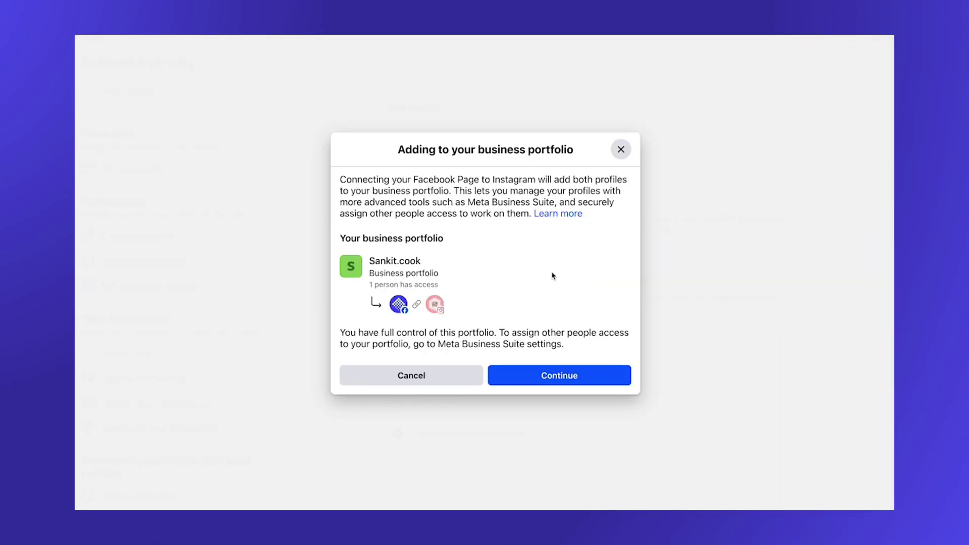
click(533, 377)
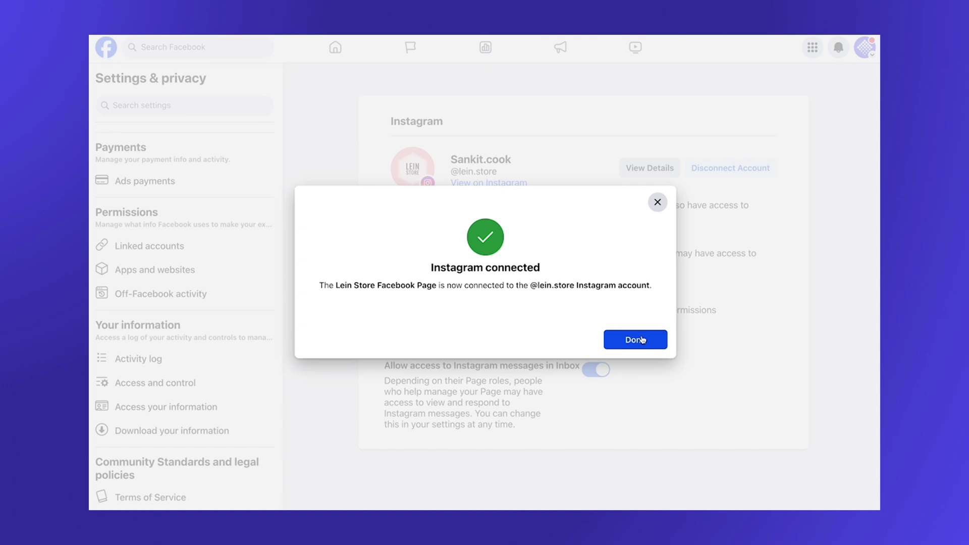
click(642, 340)
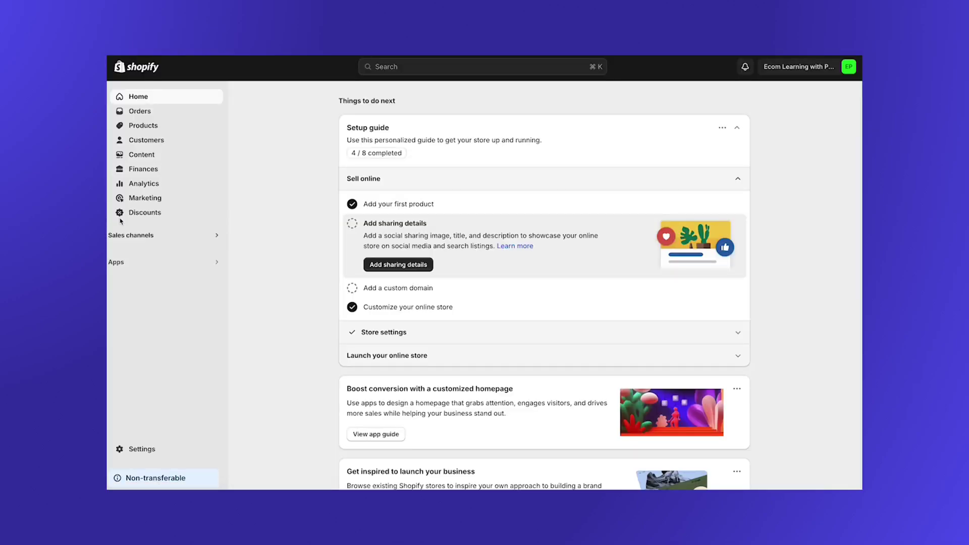
- Find the Facebook & Instagram app in sales channels, review its data permissions and install it
click(125, 236)
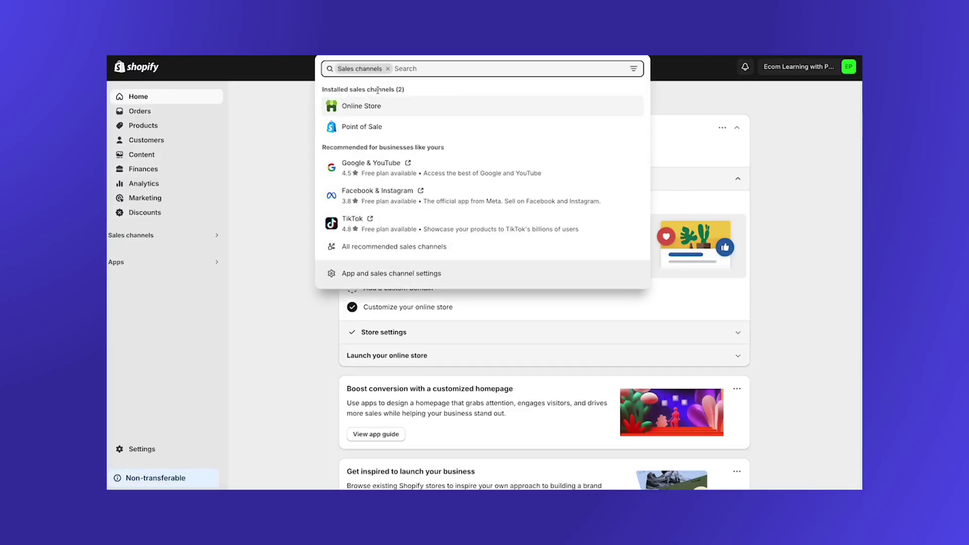
text(fac)
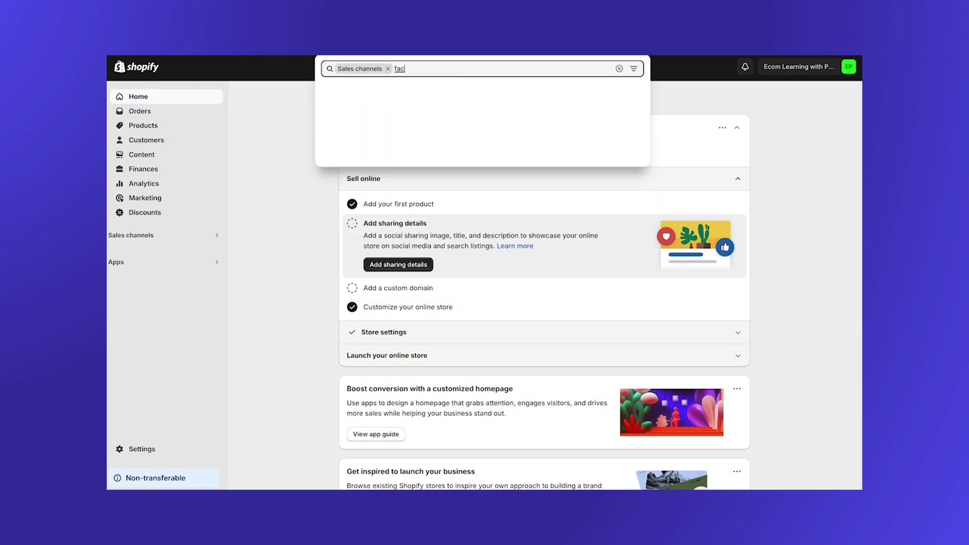
text(ebook and )
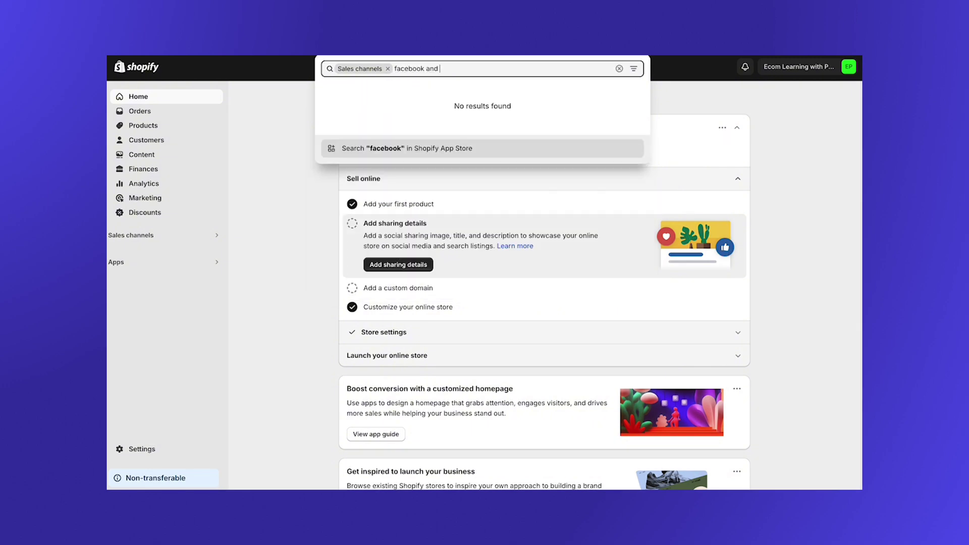
text(instagram)
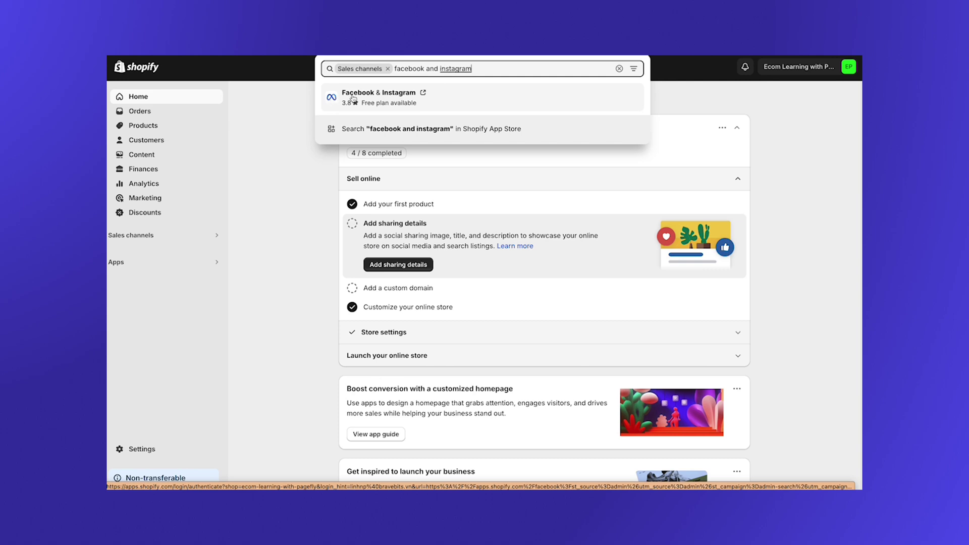
click(353, 98)
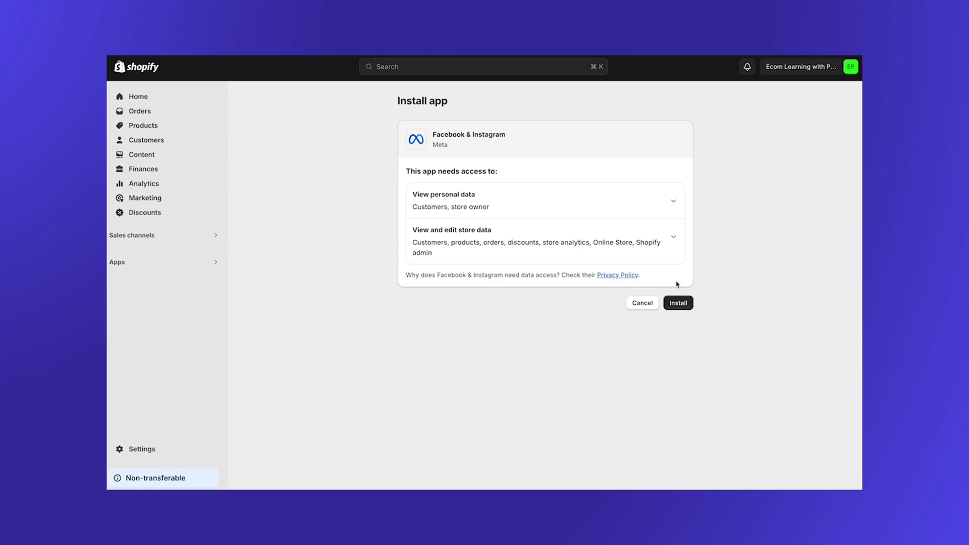
click(673, 237)
click(674, 206)
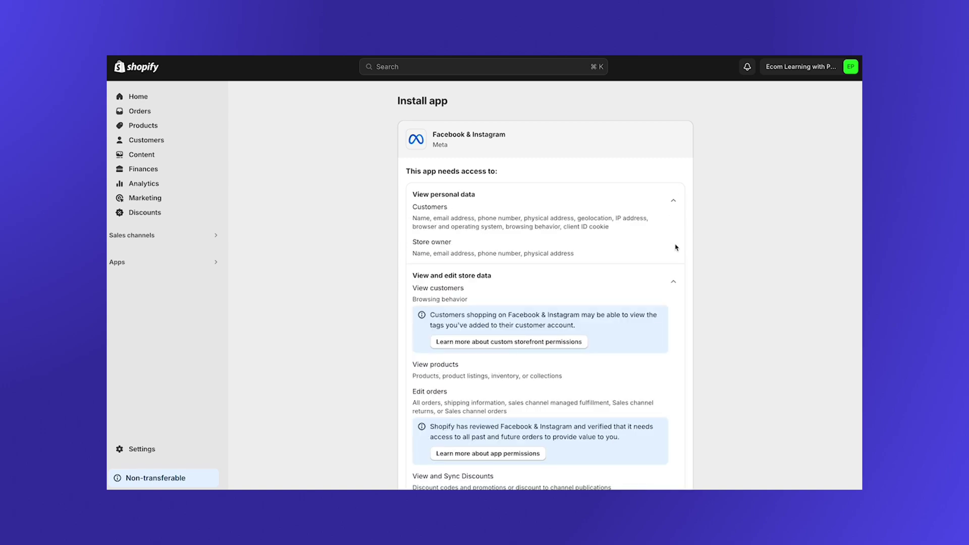
scroll(674, 245, down, 5)
scroll(677, 248, down, 1)
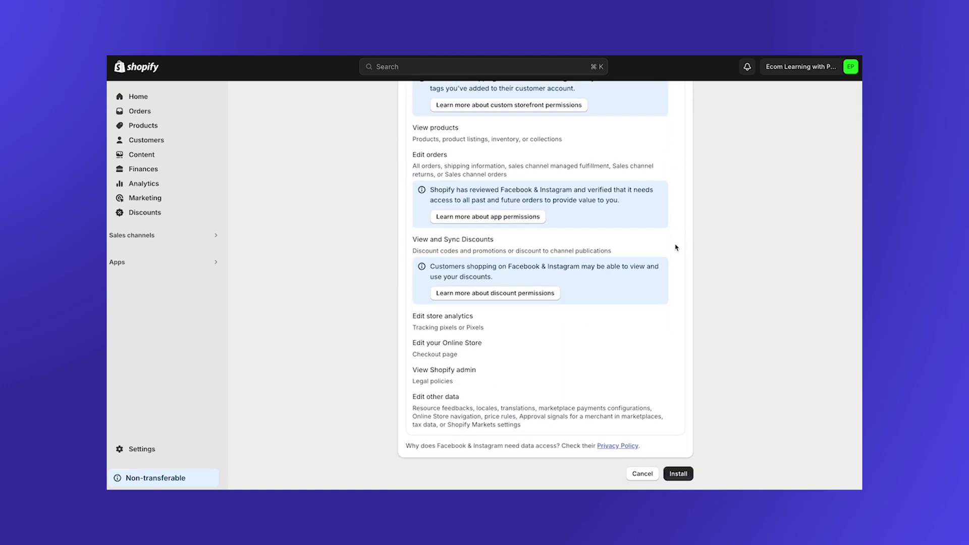
click(677, 477)
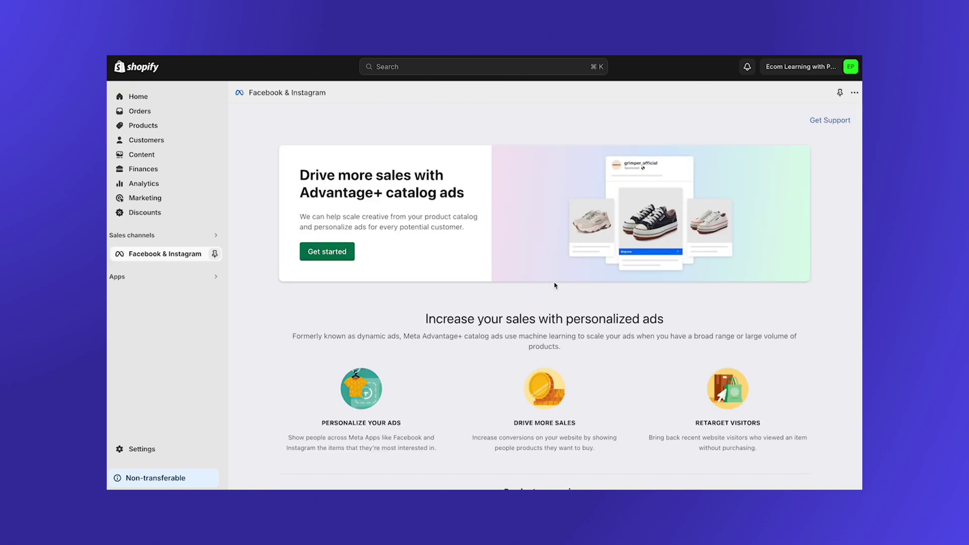
scroll(554, 285, down, 5)
scroll(554, 285, up, 5)
- Link the Facebook account in the ads setup after switching accounts, then check the account details
click(316, 256)
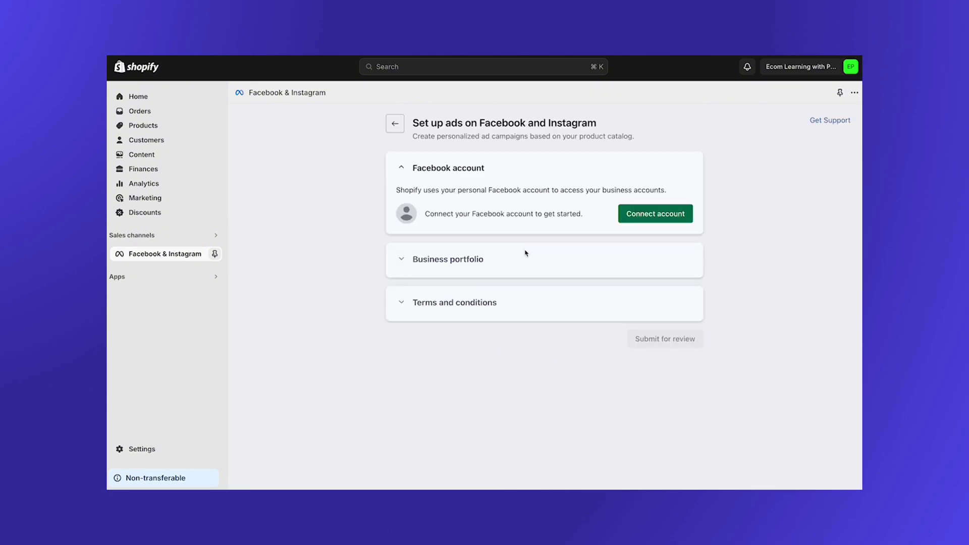
click(639, 212)
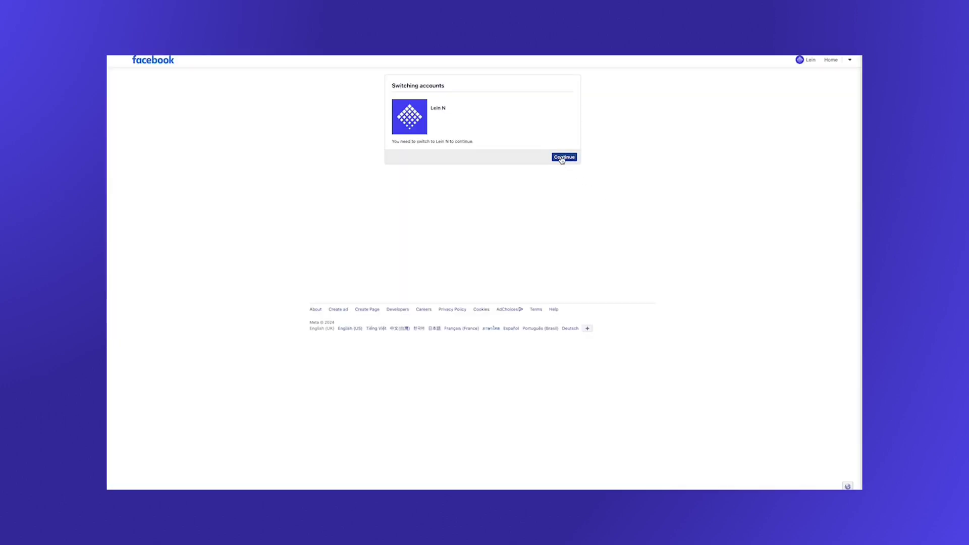
click(562, 159)
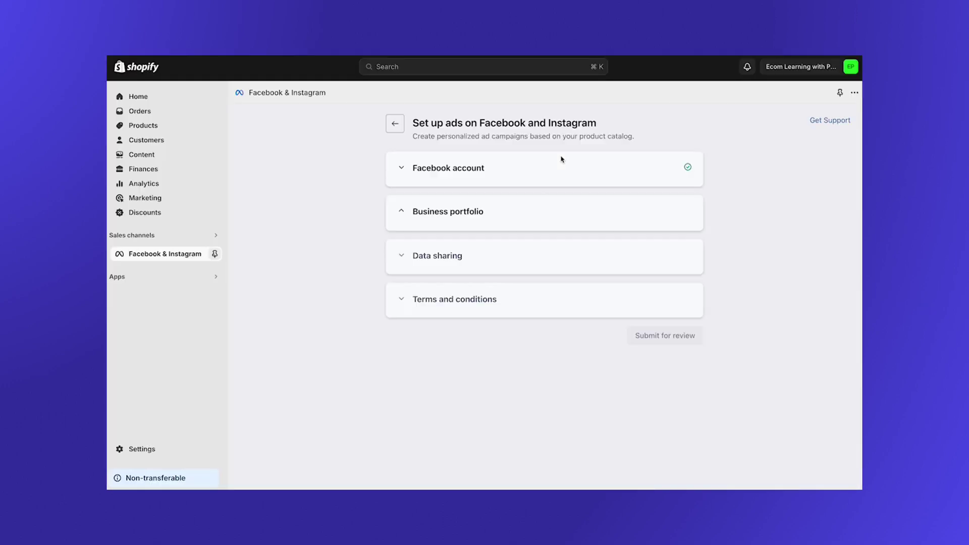
click(401, 169)
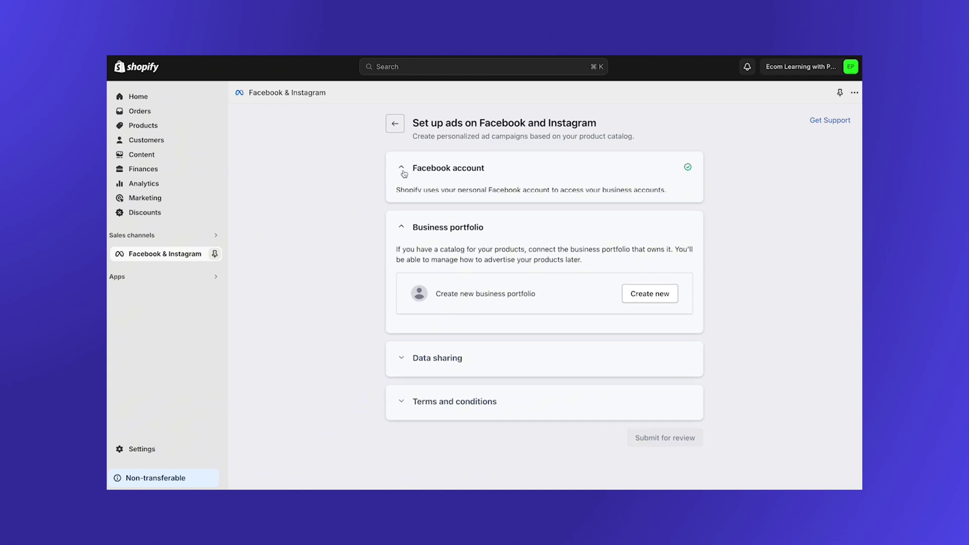
scroll(528, 245, down, 1)
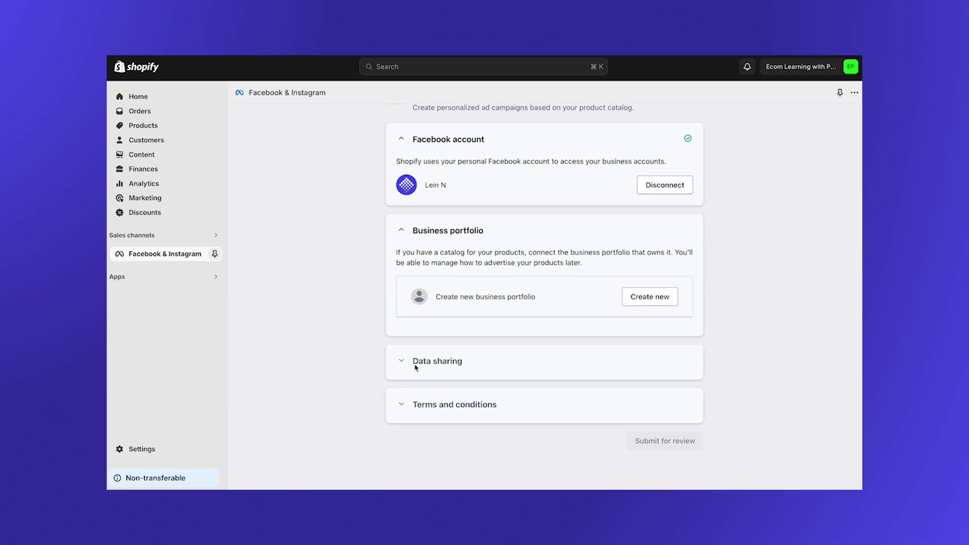
scroll(489, 299, up, 1)
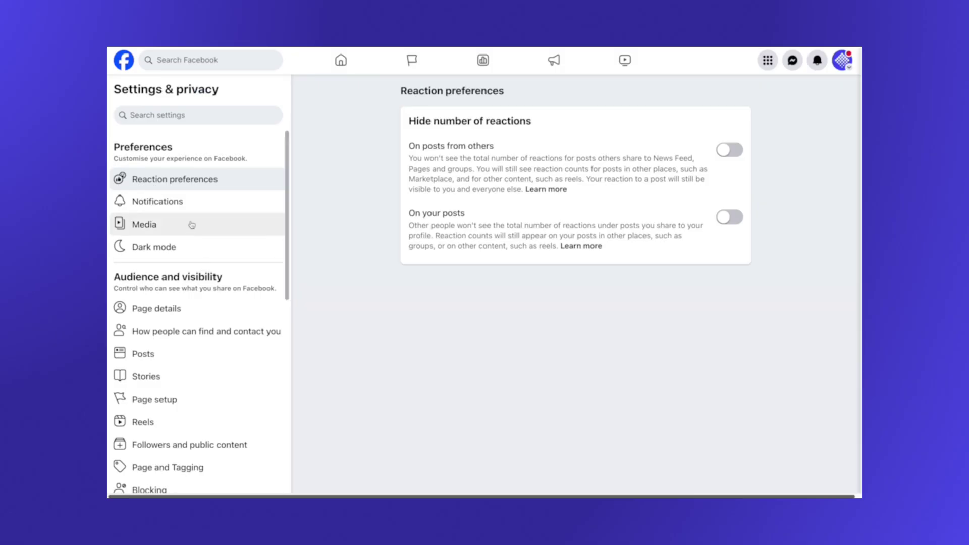
scroll(190, 315, down, 2)
scroll(191, 314, down, 3)
scroll(191, 314, down, 3)
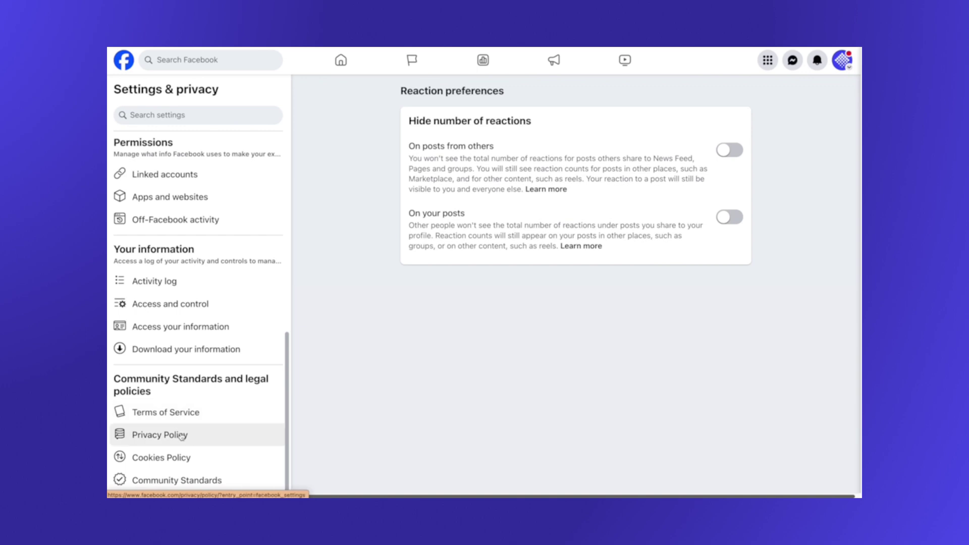
scroll(182, 413, up, 2)
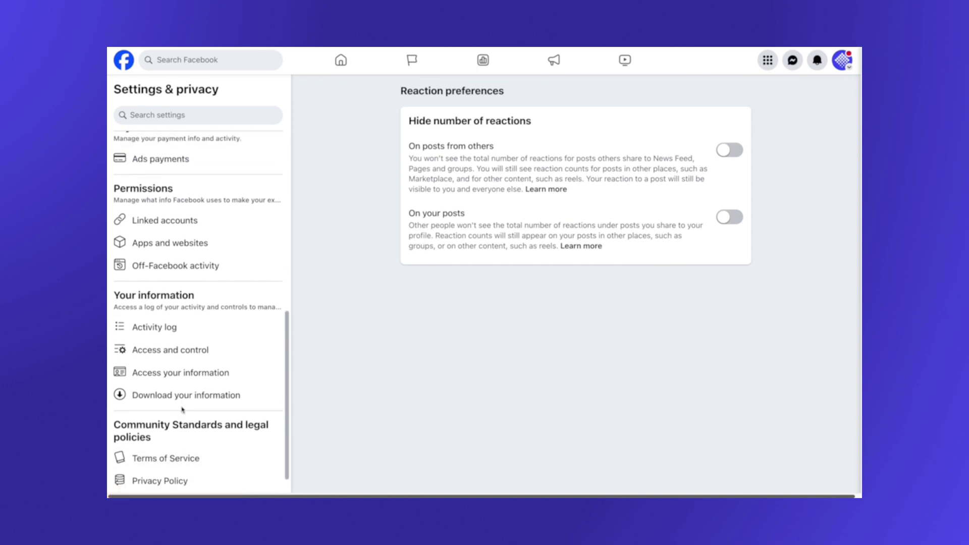
scroll(180, 386, up, 1)
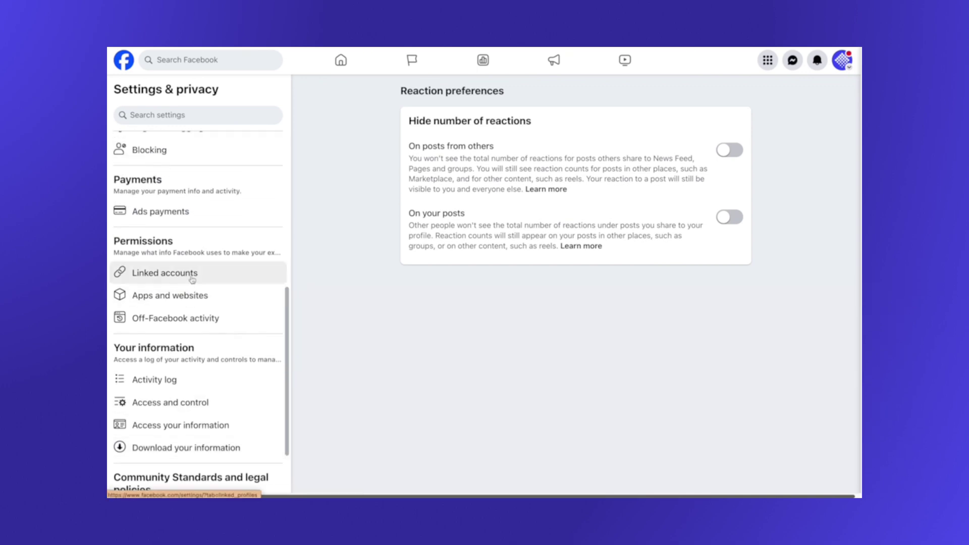
scroll(194, 281, up, 2)
scroll(190, 286, up, 2)
scroll(190, 283, up, 3)
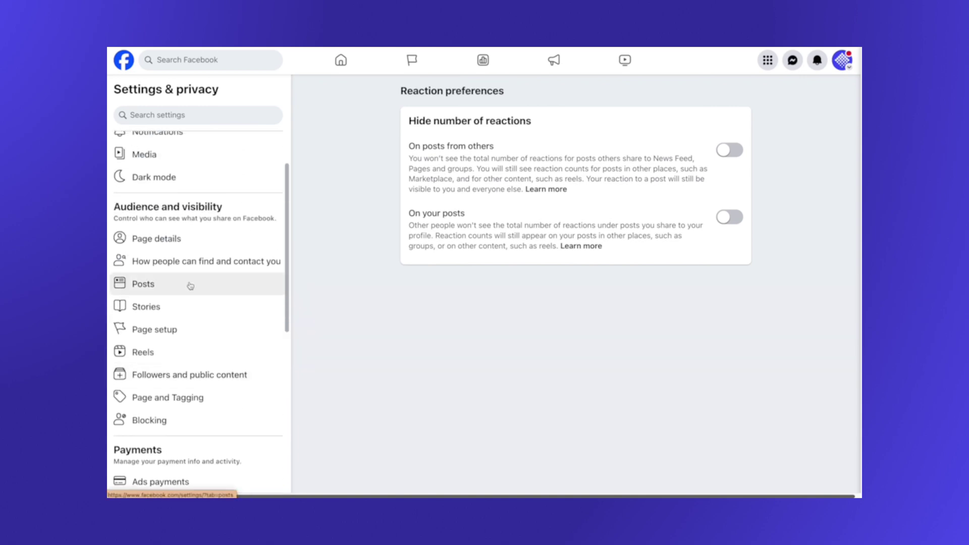
- Switch on Share business activities under Page setup > Data sharing
click(184, 332)
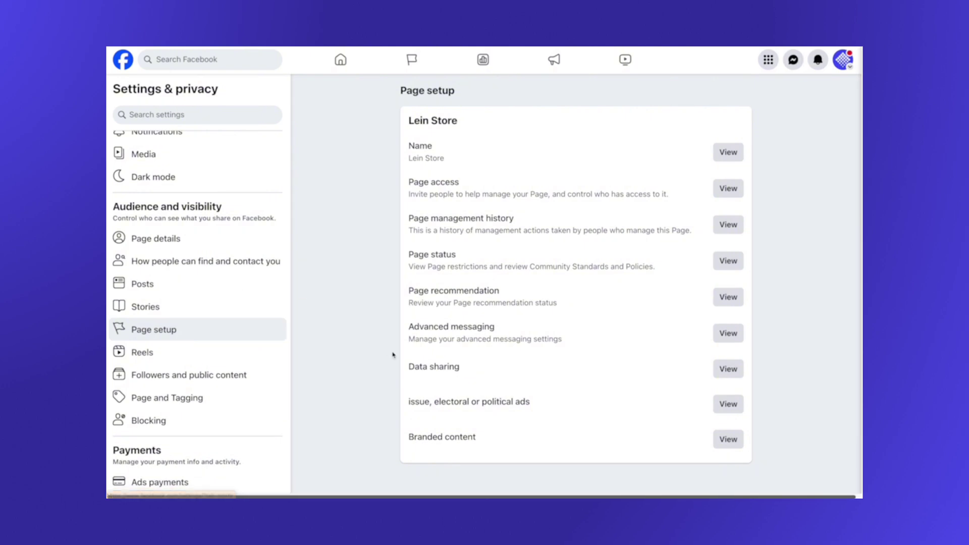
drag(407, 367, 471, 369)
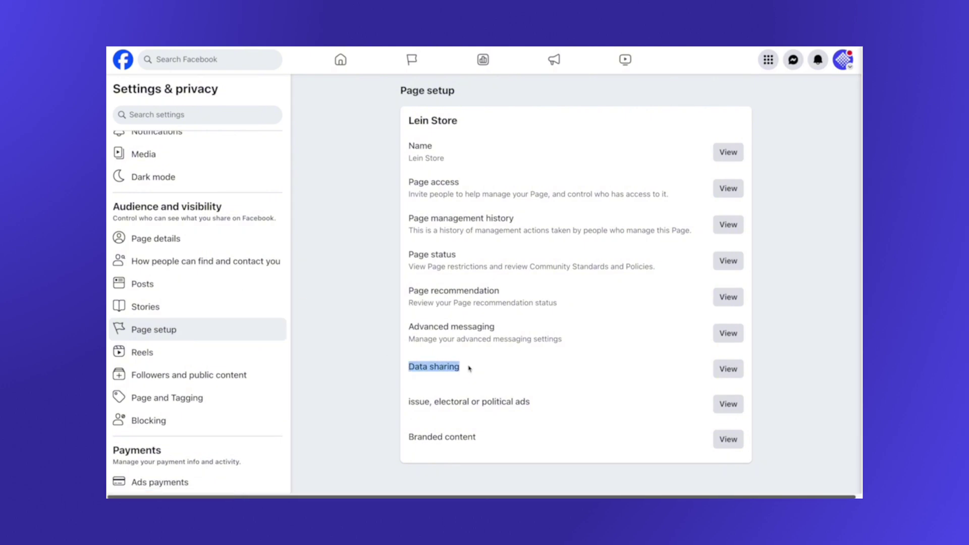
click(729, 369)
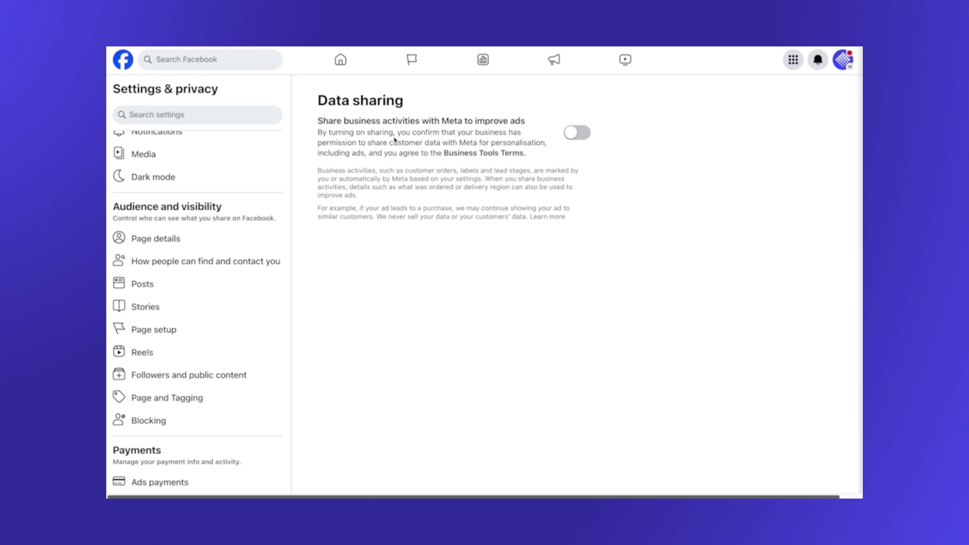
click(581, 135)
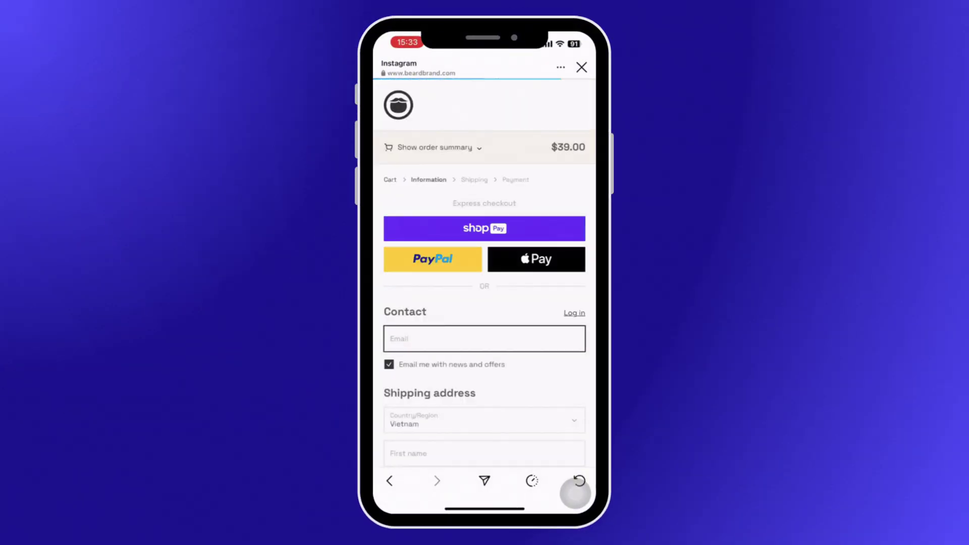
scroll(484, 295, down, 10)
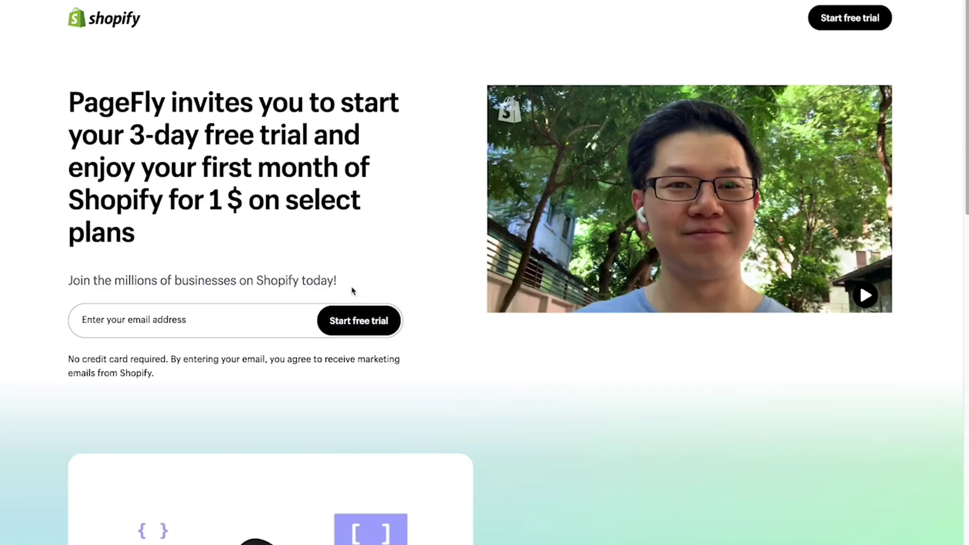
- Begin the free trial as already selling online or in person, and expand the platform list
click(353, 324)
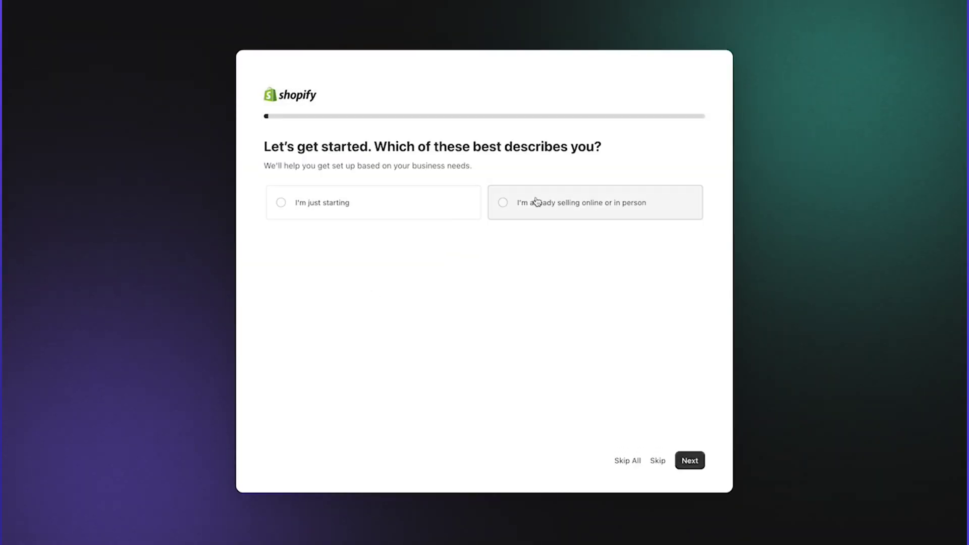
click(536, 202)
click(690, 461)
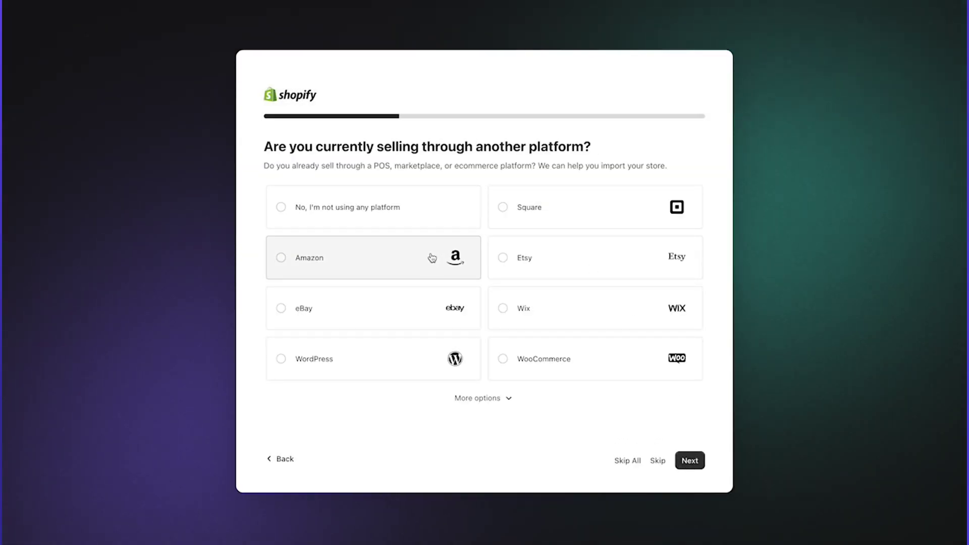
click(508, 399)
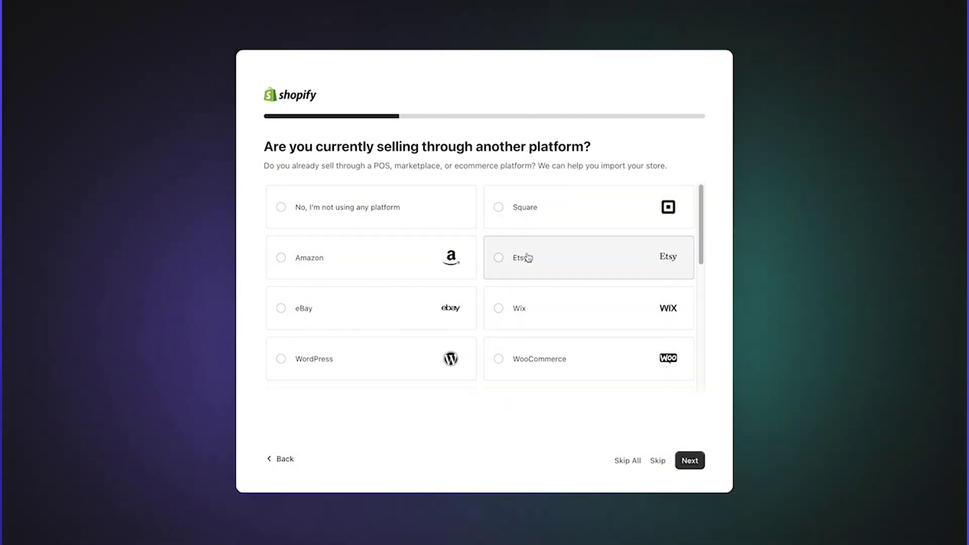